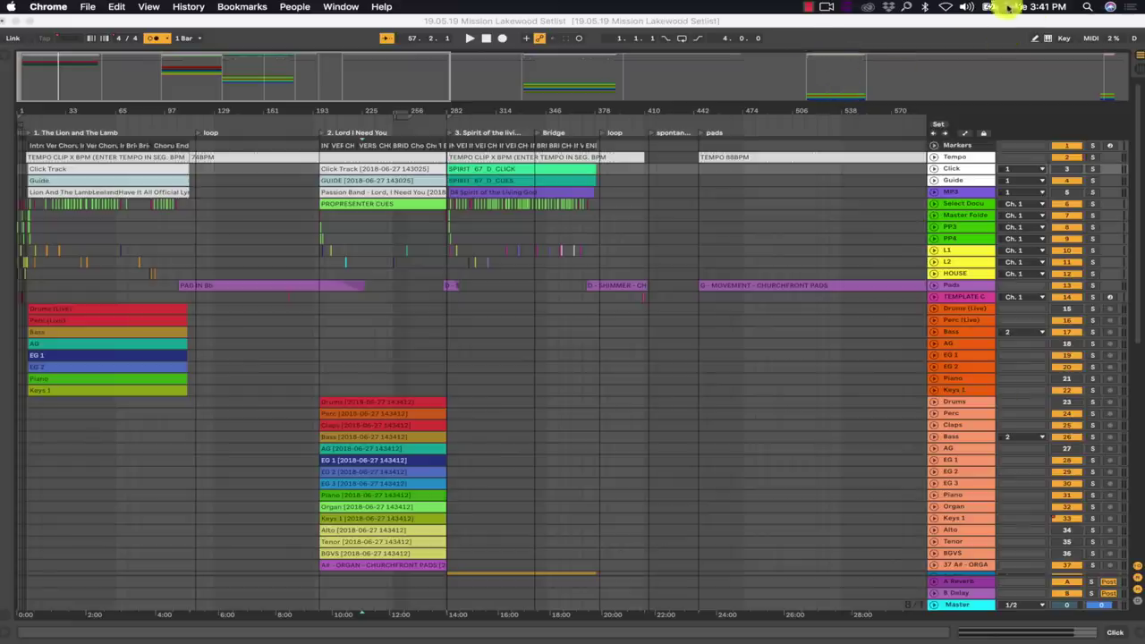
Check the Wi-Fi status from the menu bar, then dismiss the Wi-Fi list.
left_click(943, 7)
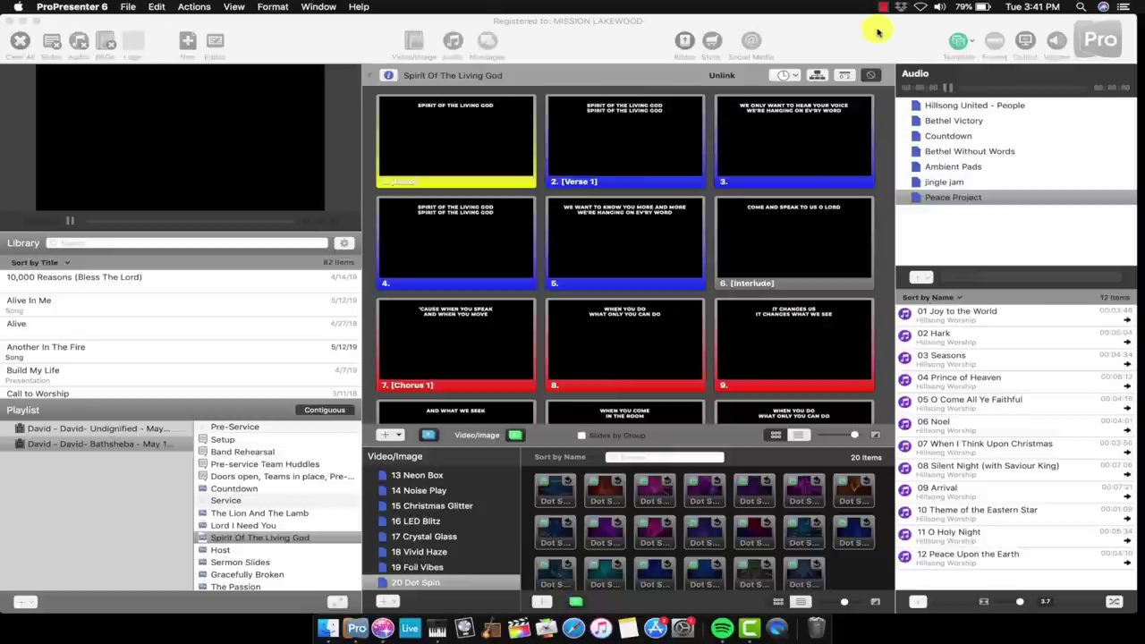
left_click(931, 7)
left_click(882, 40)
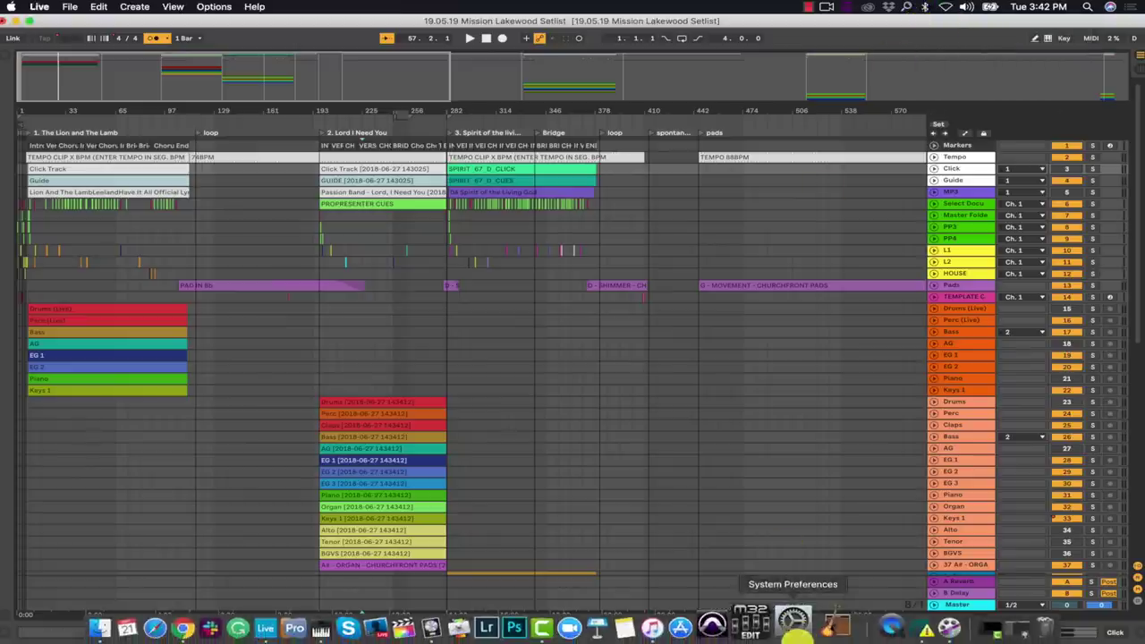
Renew the DHCP lease for USB 10/100/1000 LAN under Network's Advanced settings.
left_click(795, 619)
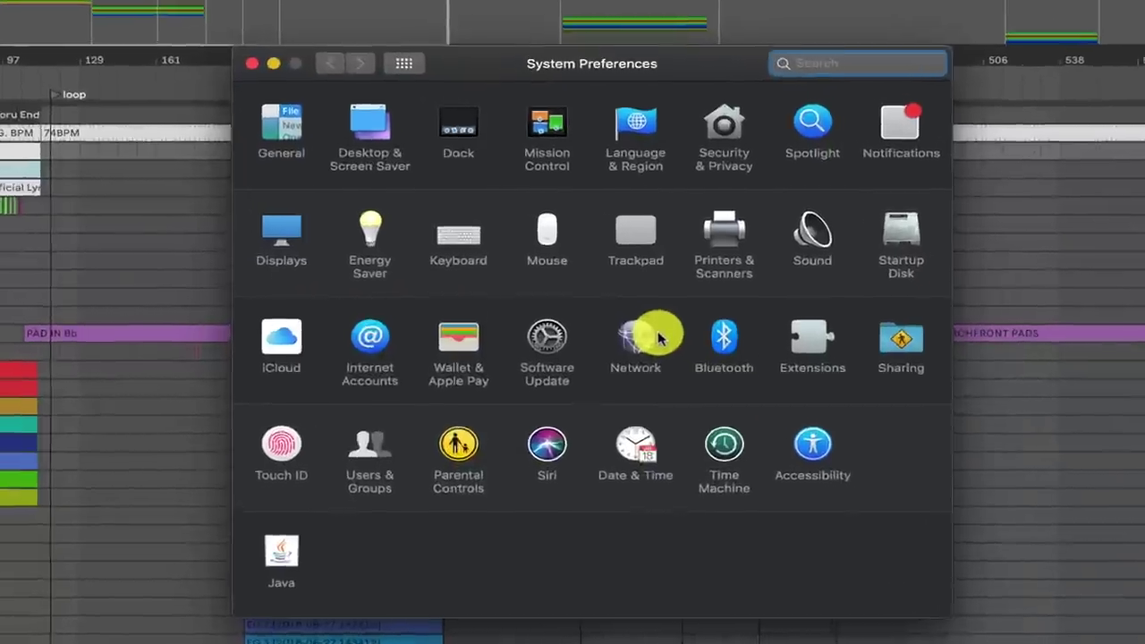
left_click(658, 339)
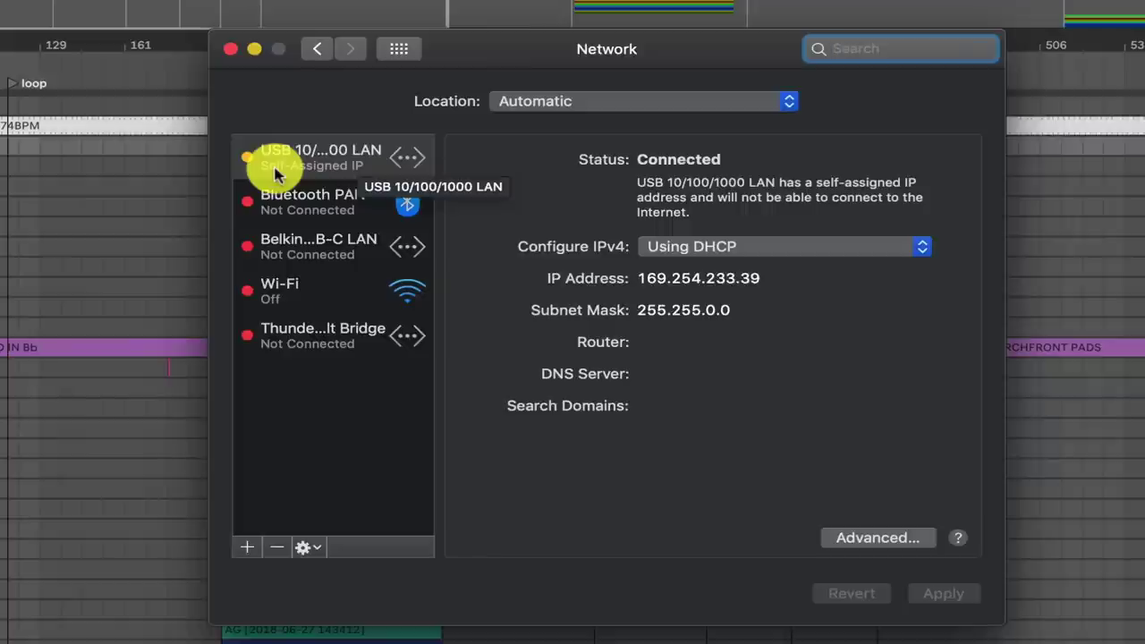
left_click(868, 537)
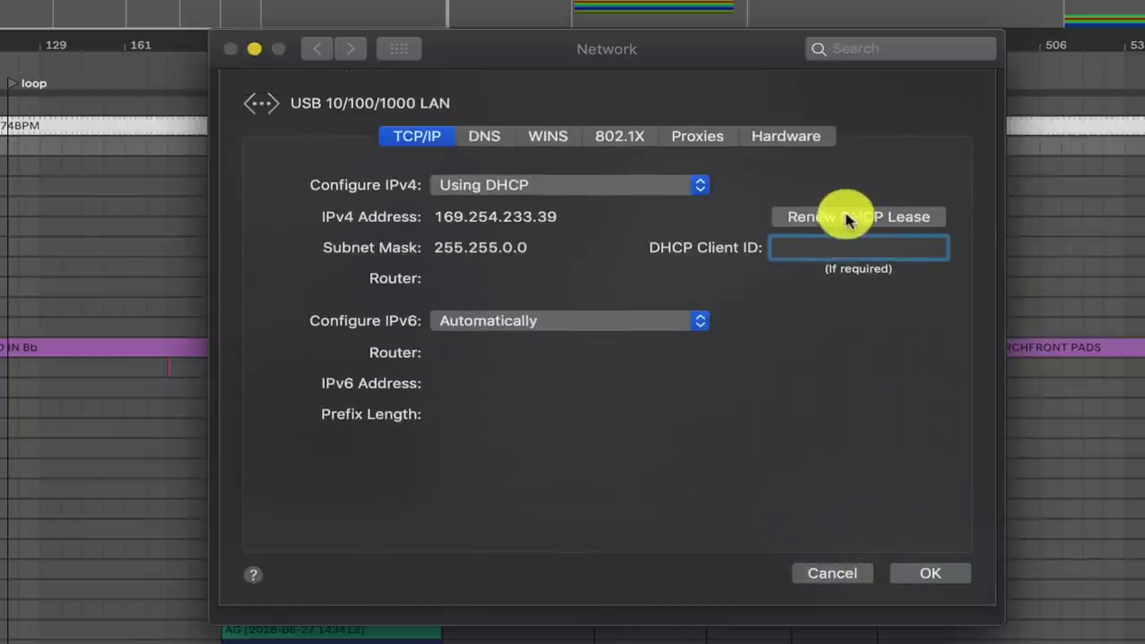
left_click(847, 222)
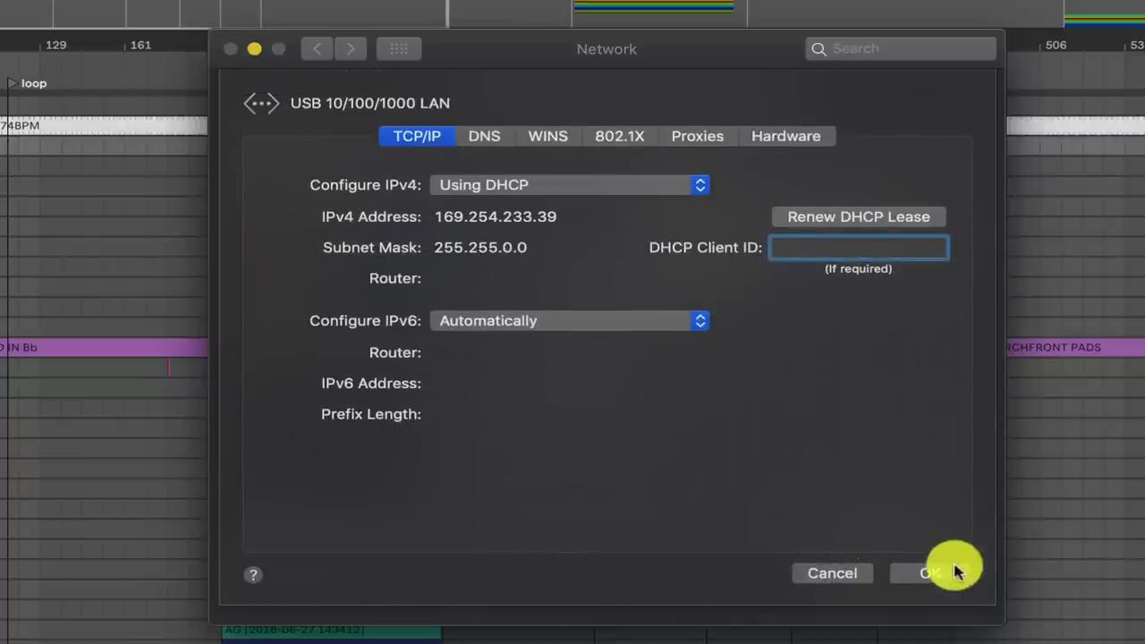
left_click(931, 574)
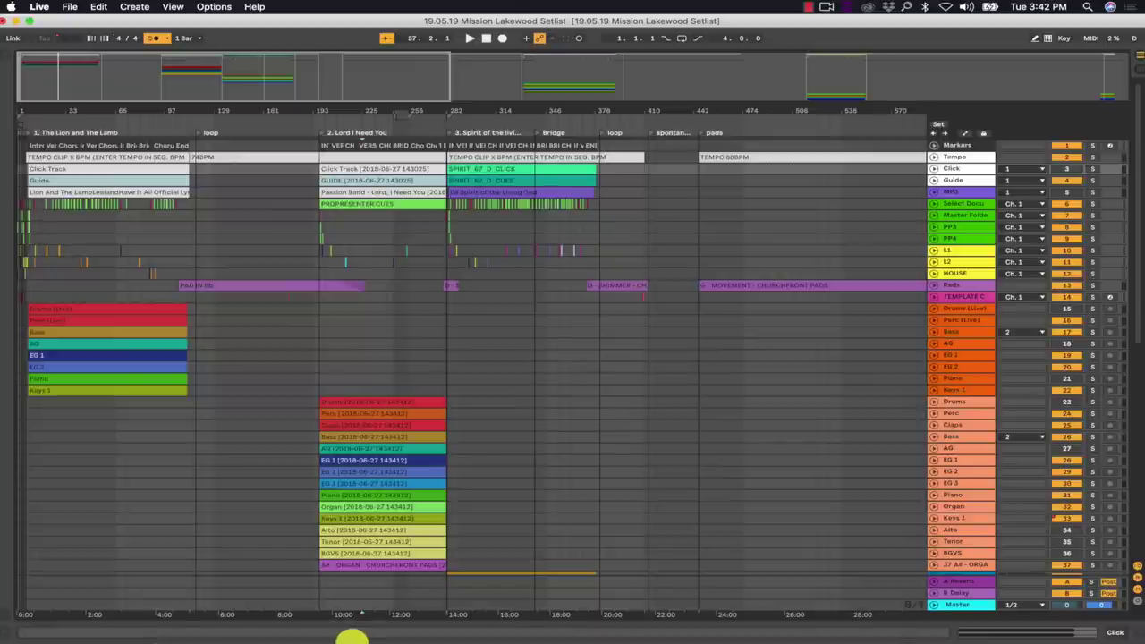
Launch Audio MIDI Setup and show the MIDI Studio's Network session window.
left_click(352, 627)
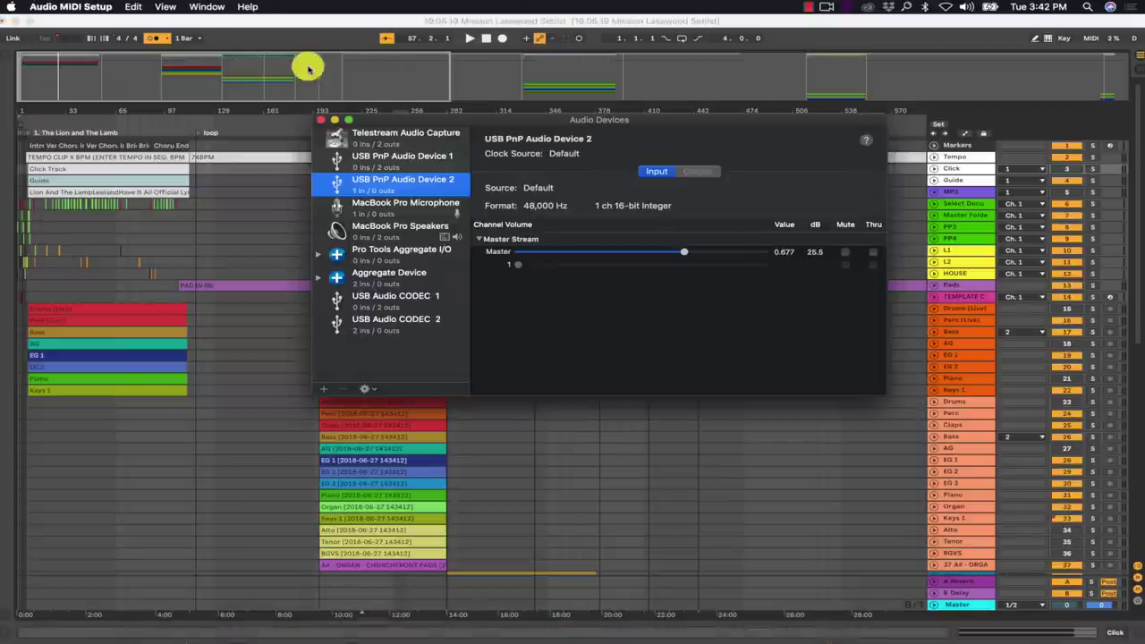
left_click(164, 7)
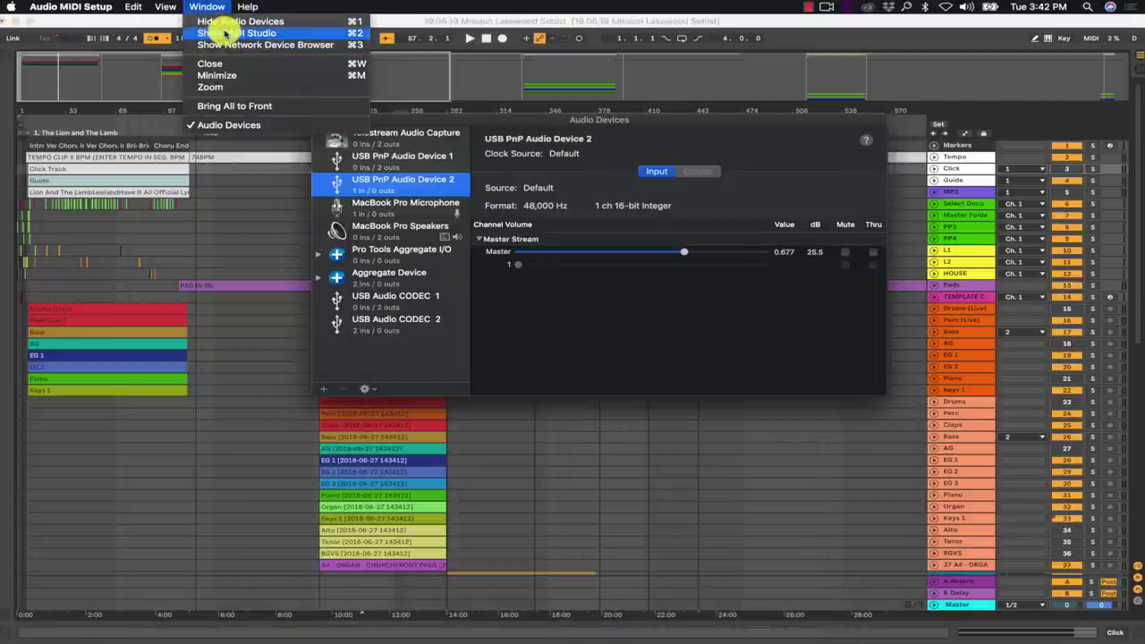
left_click(225, 33)
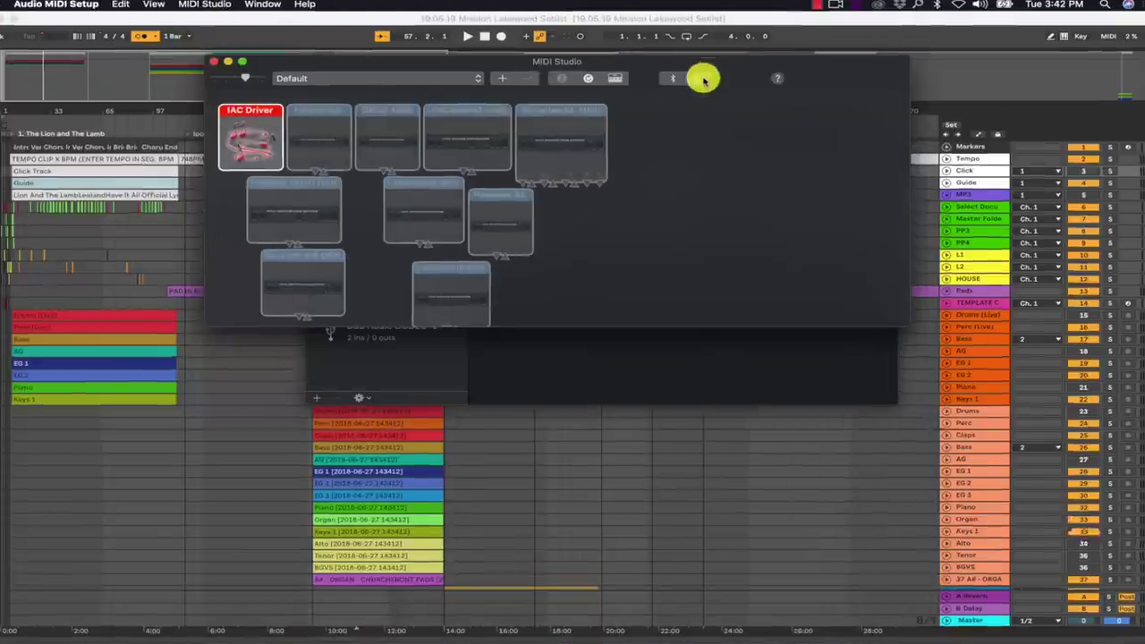
left_click(703, 77)
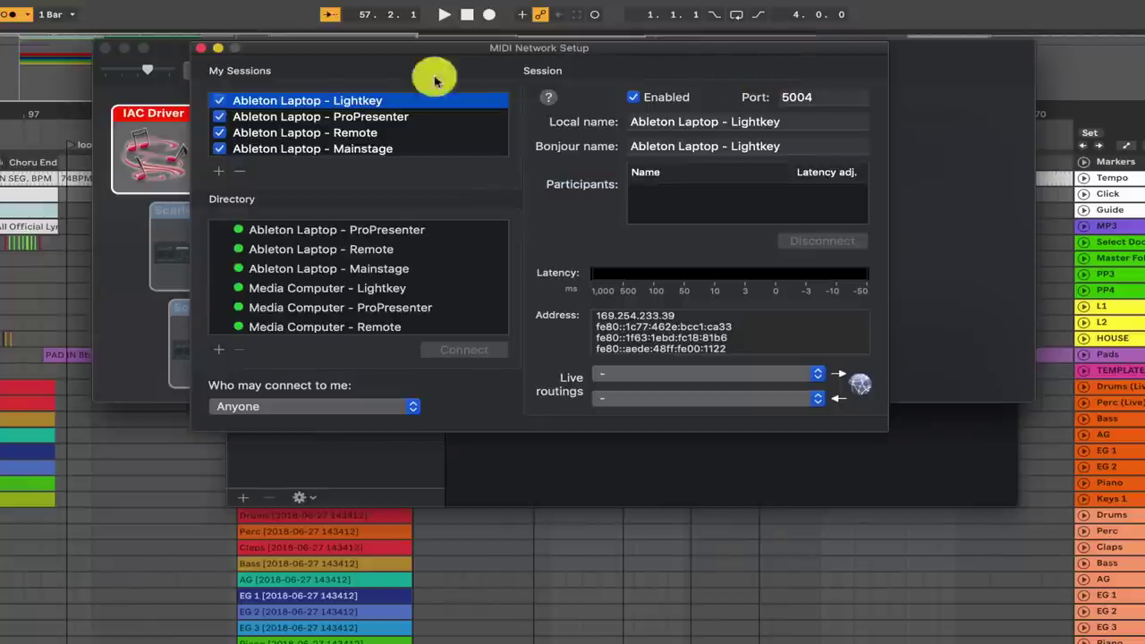
Review the Ableton Laptop Lightkey, ProPresenter, Remote and Mainstage session settings.
left_click(302, 117)
left_click(304, 133)
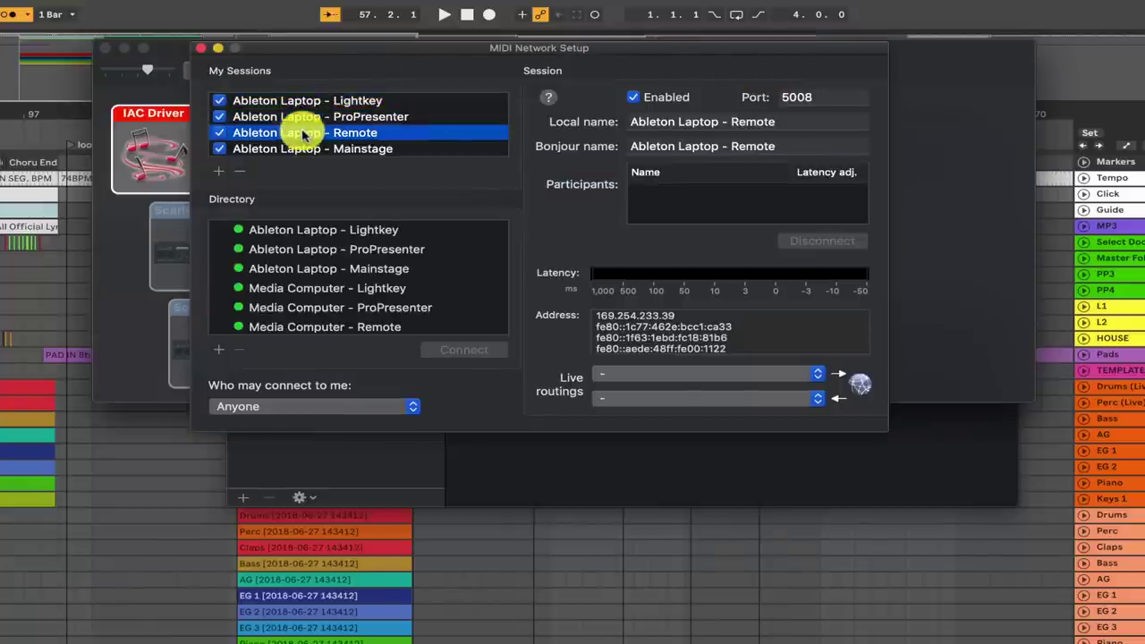
left_click(304, 148)
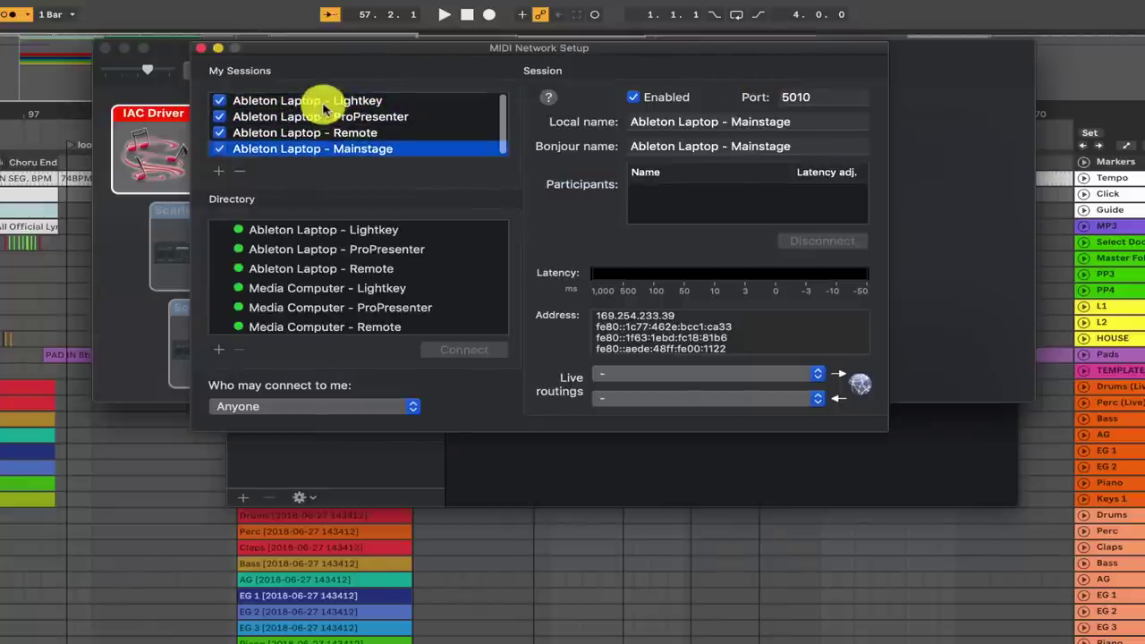
left_click(324, 102)
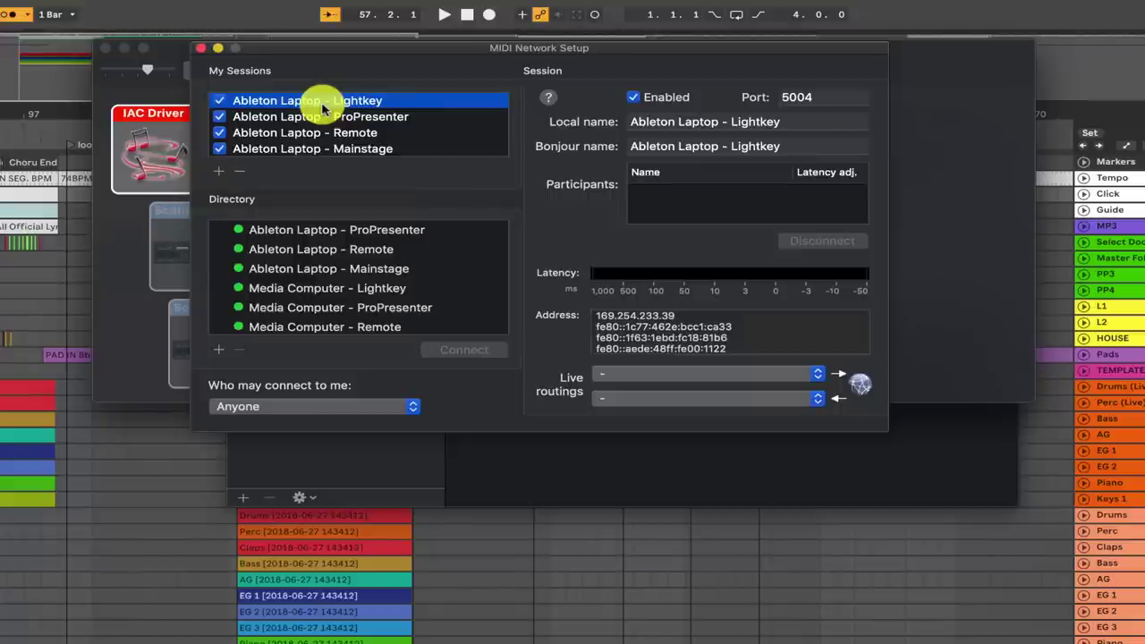
left_click(329, 134)
left_click(328, 100)
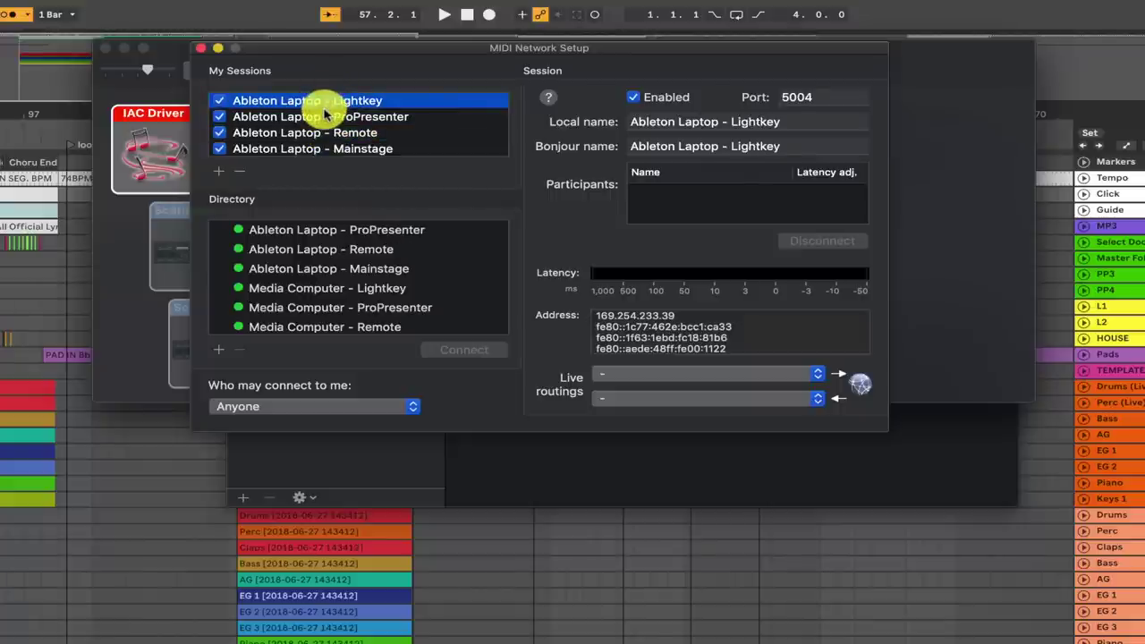
Check the ProPresenter, Remote, Mainstage and Lightkey sessions' ports and the directory list.
left_click(324, 117)
left_click(318, 134)
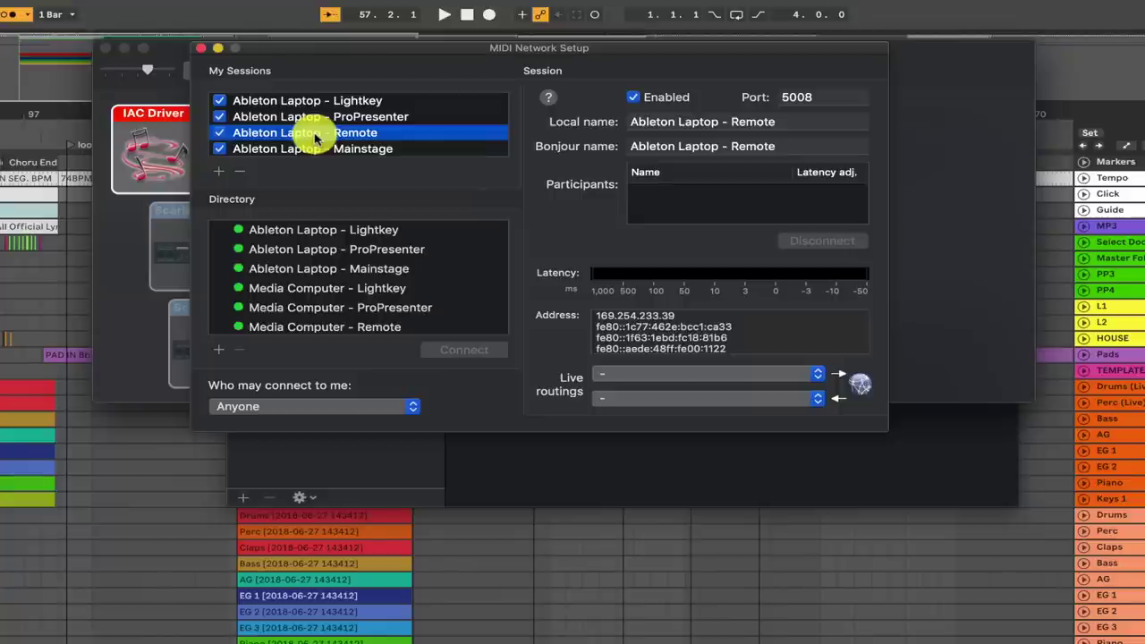
left_click(315, 149)
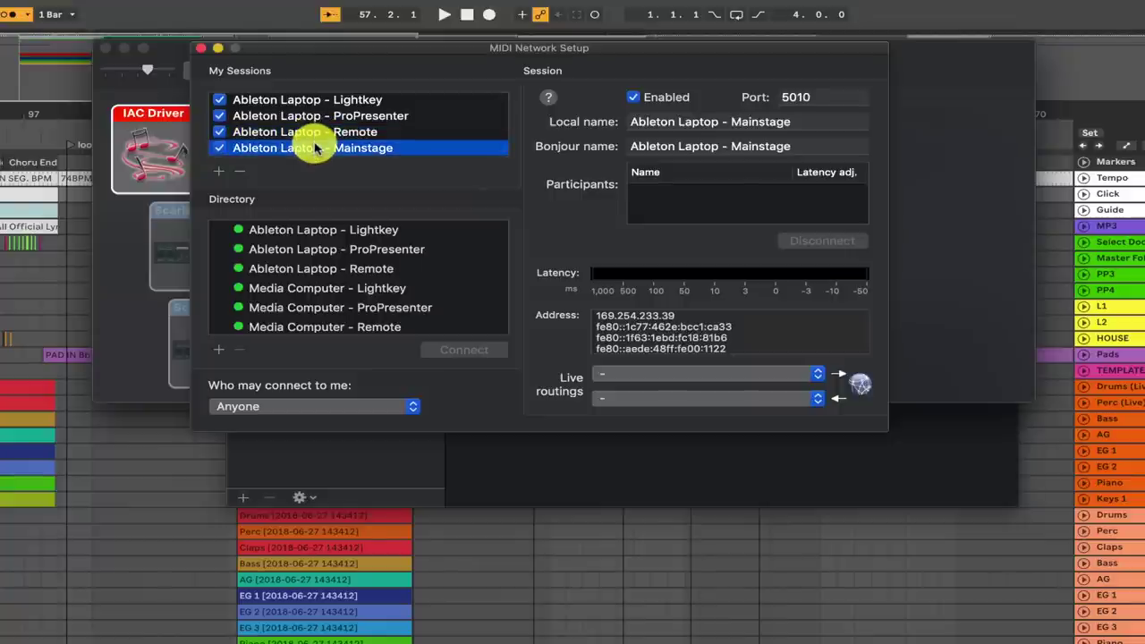
left_click(331, 132)
left_click(336, 149)
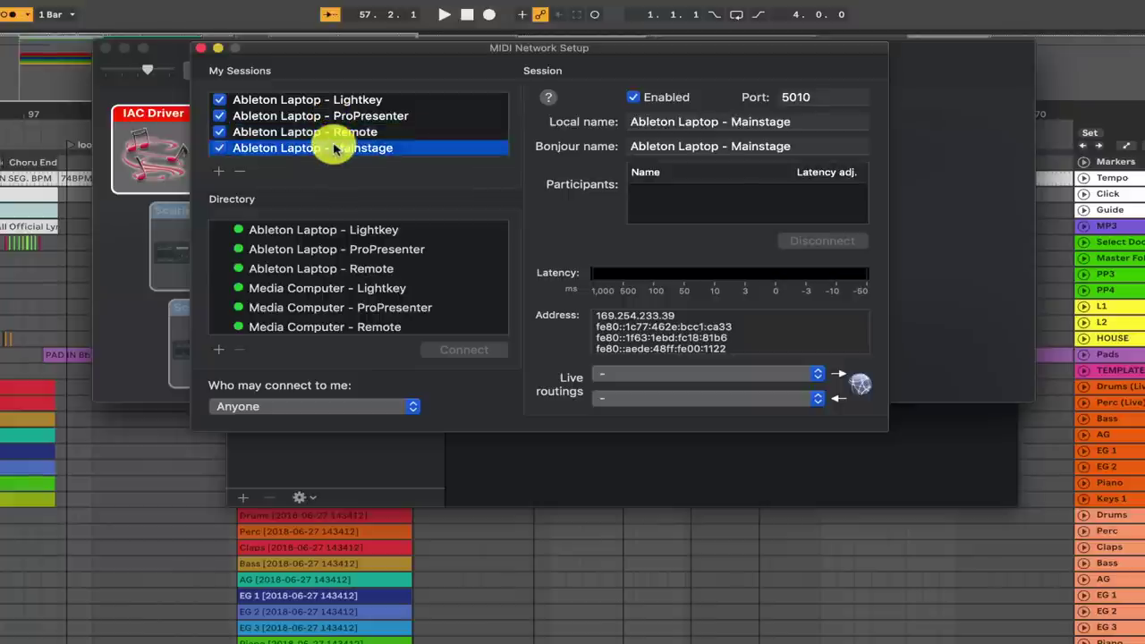
left_click(334, 133)
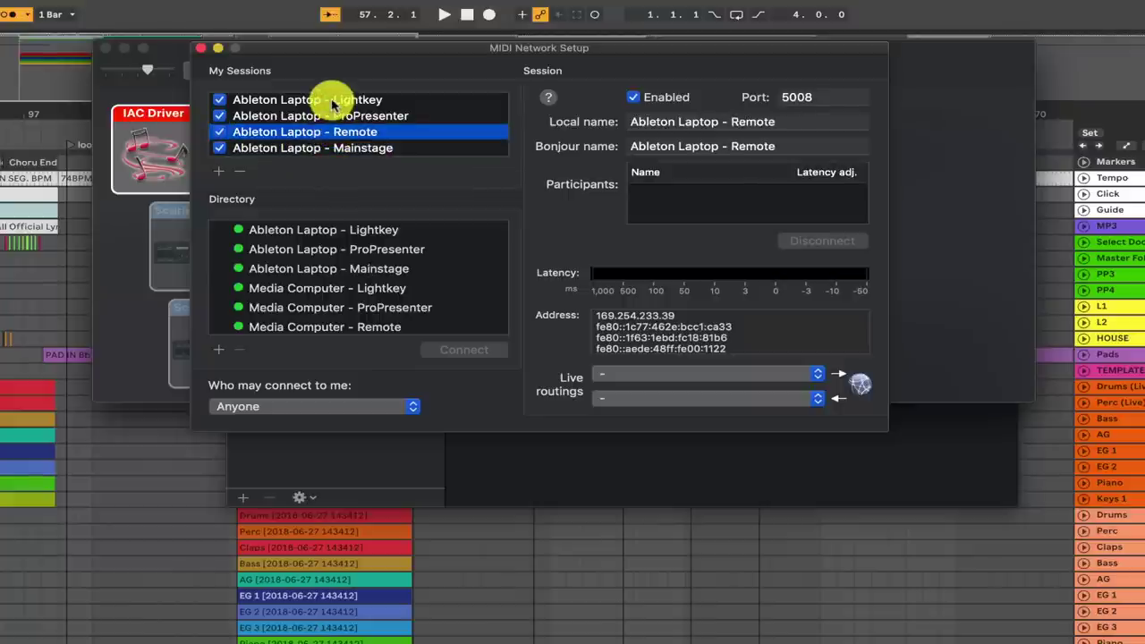
left_click(333, 102)
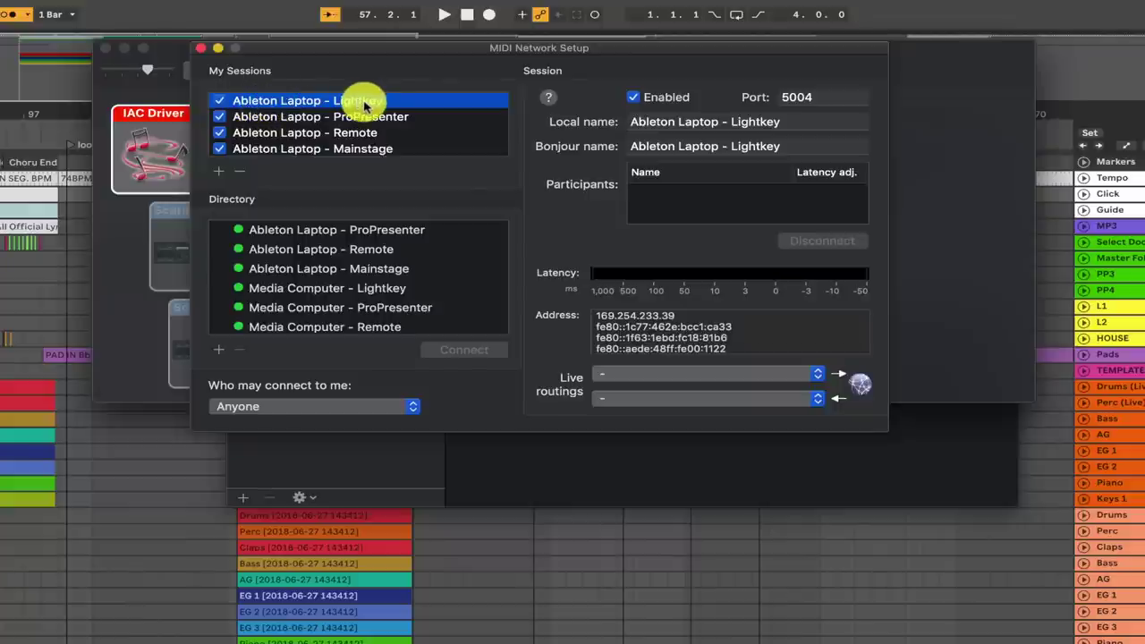
scroll(326, 234, "down", 2)
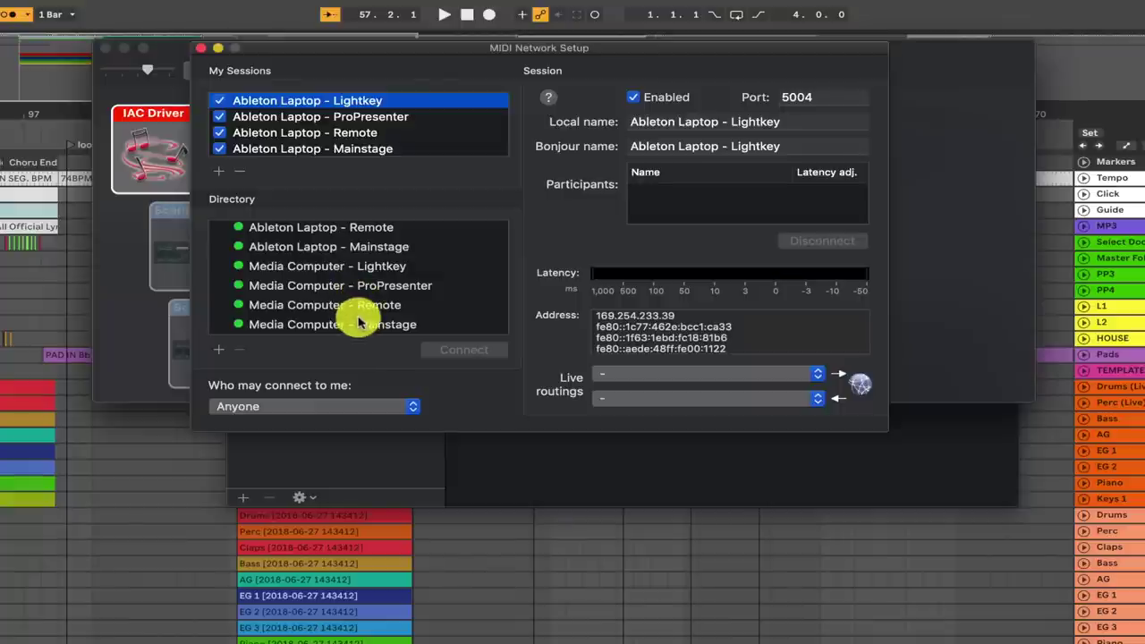
Connect the laptop's Lightkey and ProPresenter sessions to the matching Media Computer sessions.
left_click(353, 268)
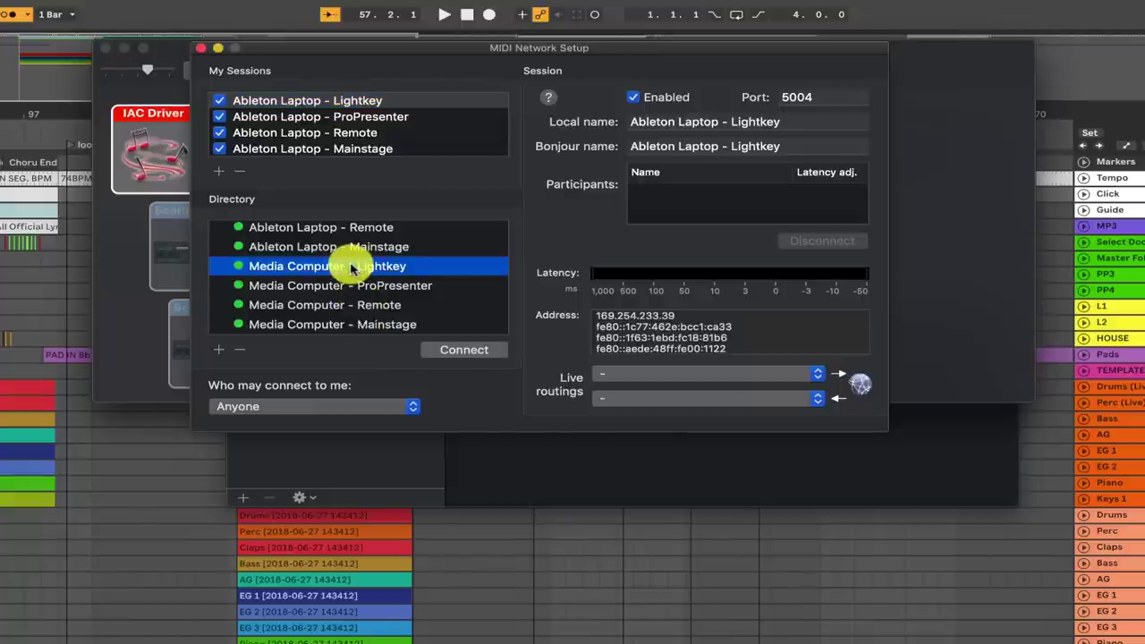
left_click(457, 350)
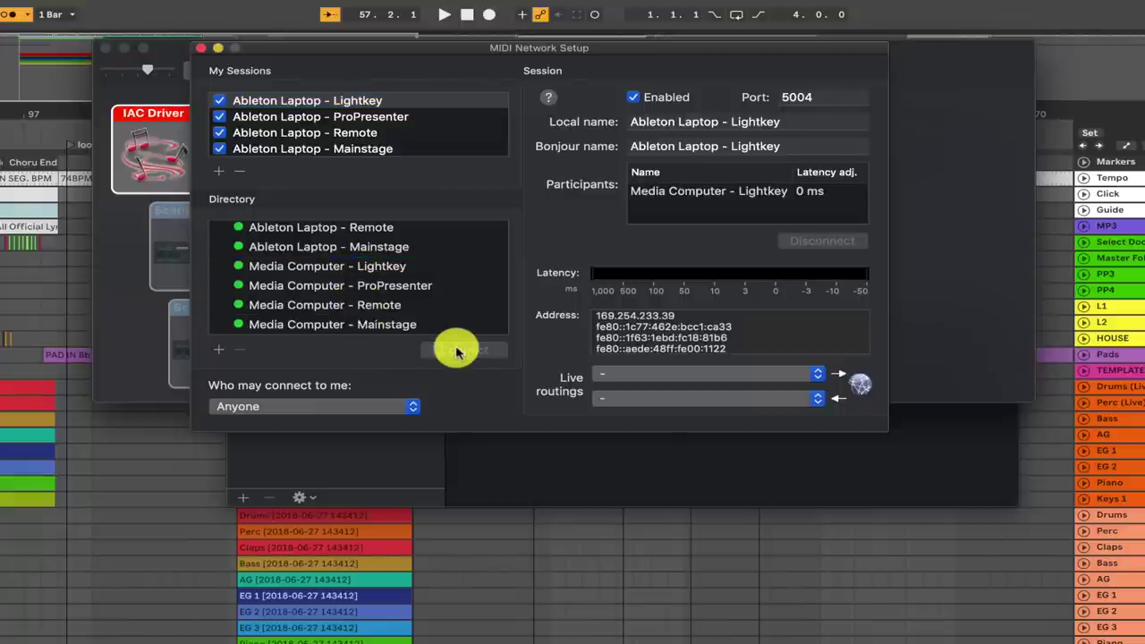
left_click(309, 117)
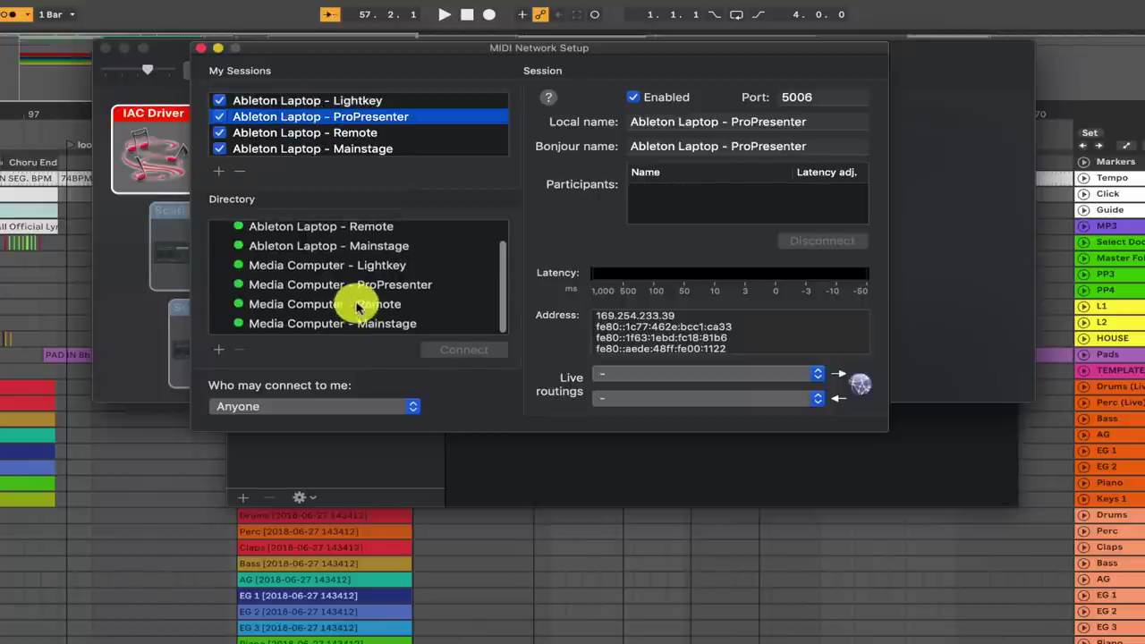
left_click(334, 287)
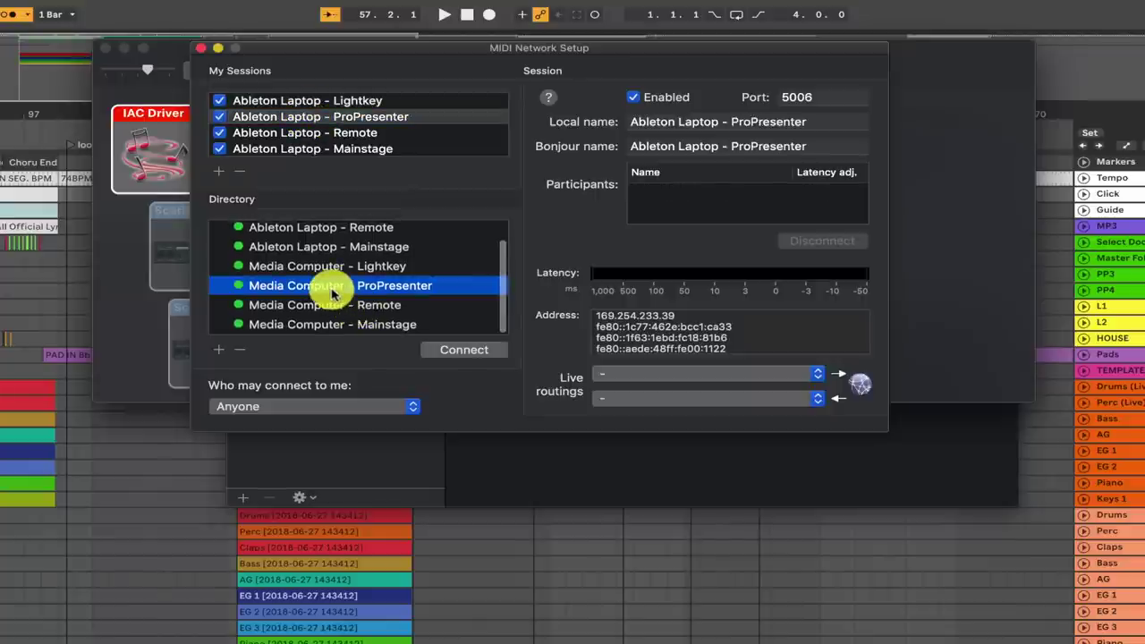
left_click(458, 352)
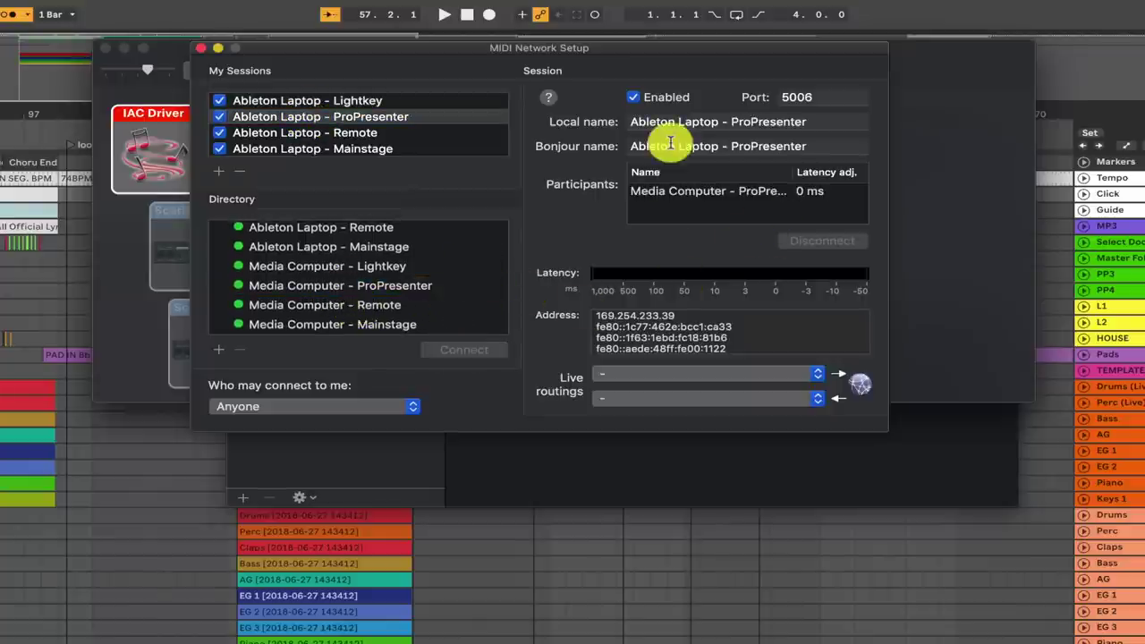
Connect Ableton Laptop - Remote to Media Computer - Remote.
left_click(335, 133)
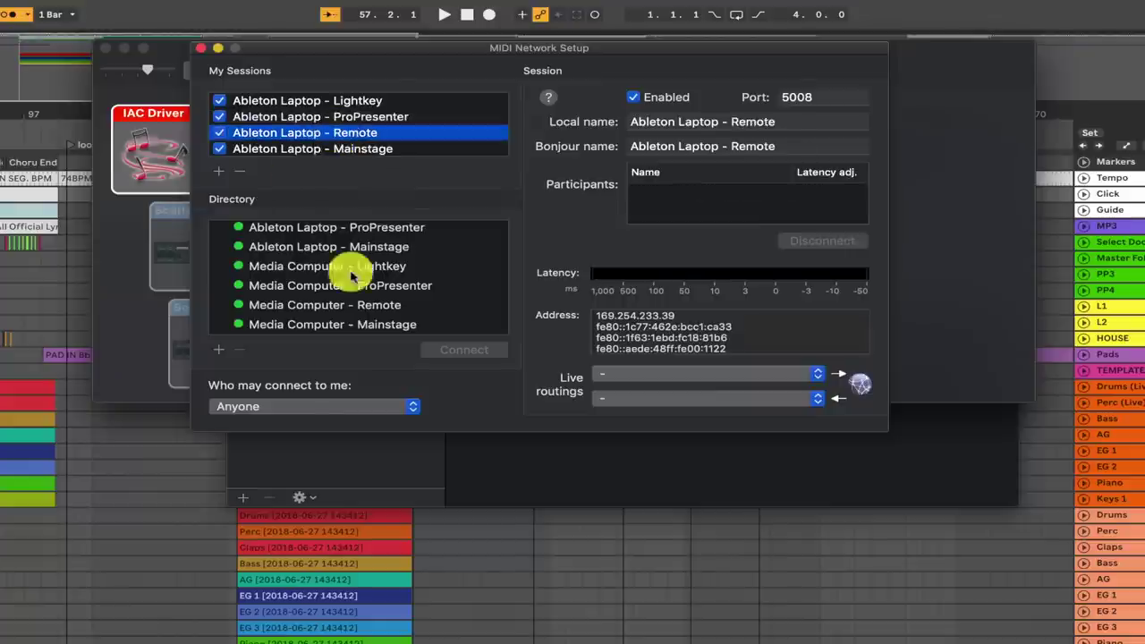
left_click(365, 314)
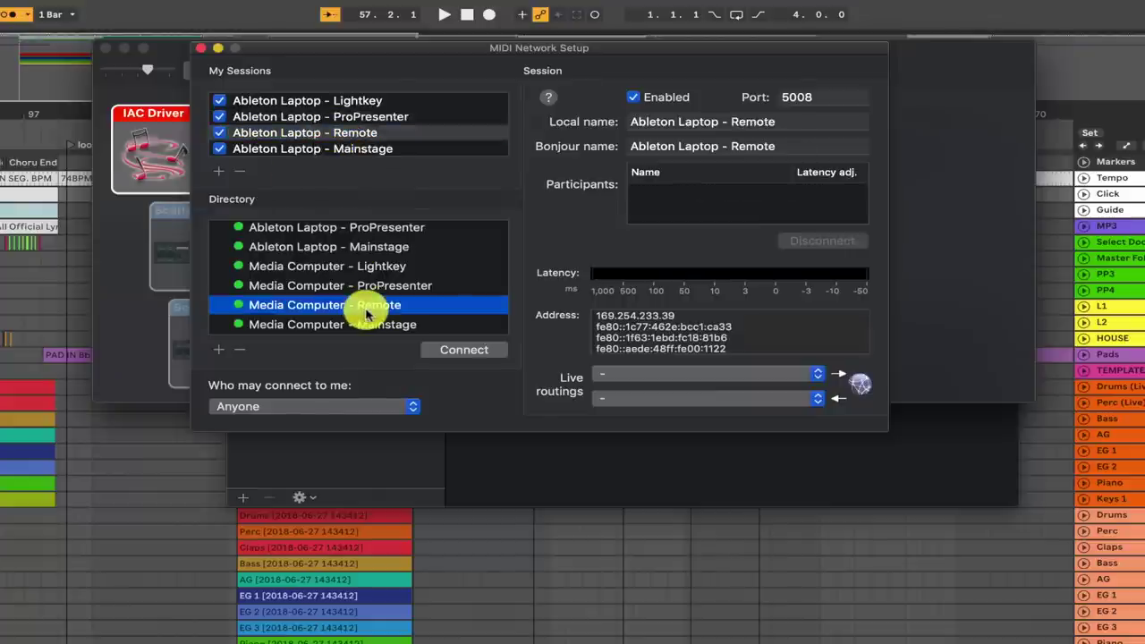
left_click(461, 356)
left_click(445, 352)
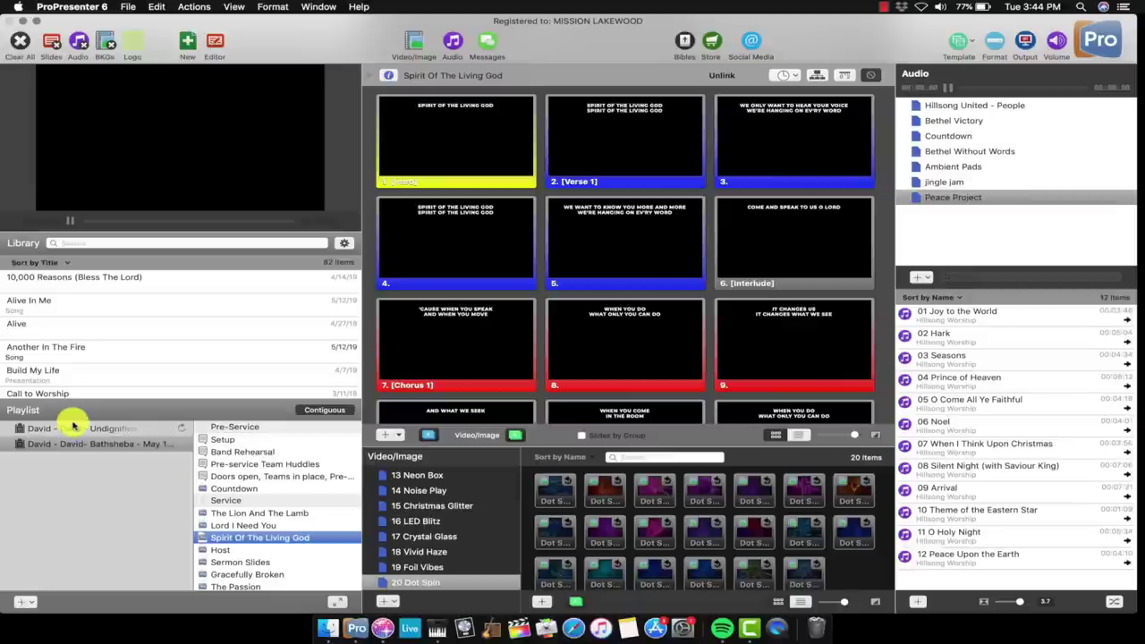
Open the Undignified playlist and show its Pre-Service Countdown slides.
left_click(74, 428)
left_click(248, 490)
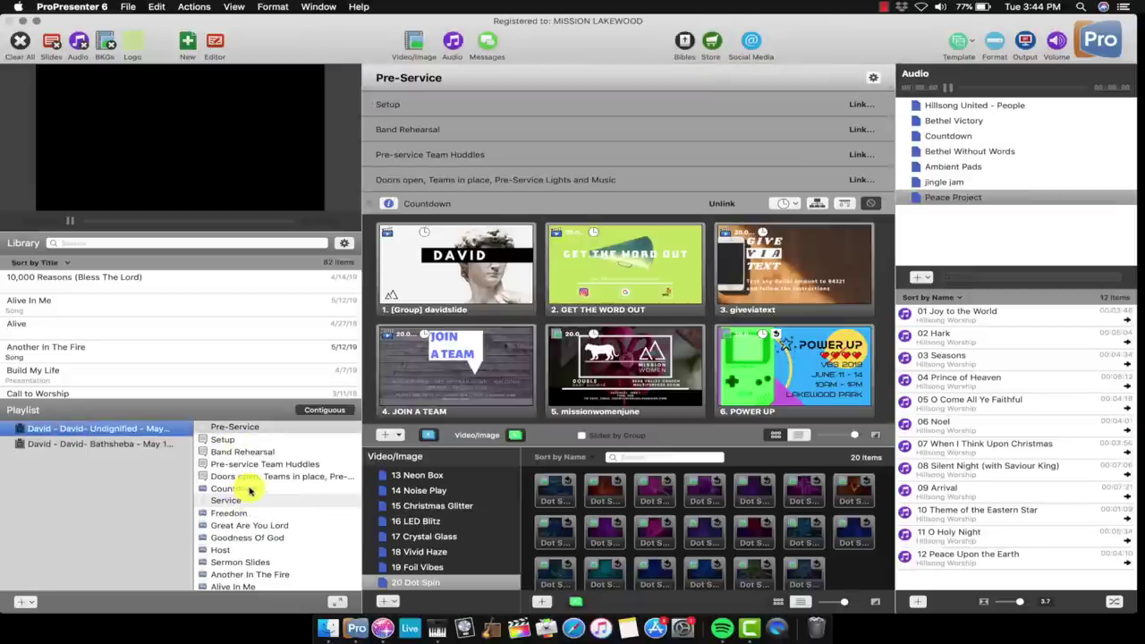